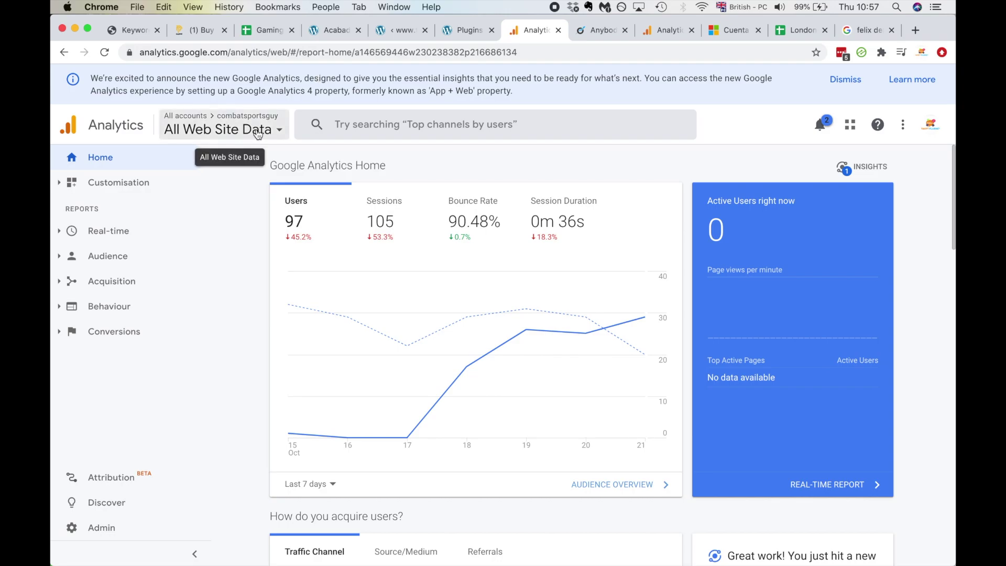
Step: From Admin, open the Upgrade to GA4 page for the combatsportsguy property
{"action": "left_click", "coordinate": [97, 528]}
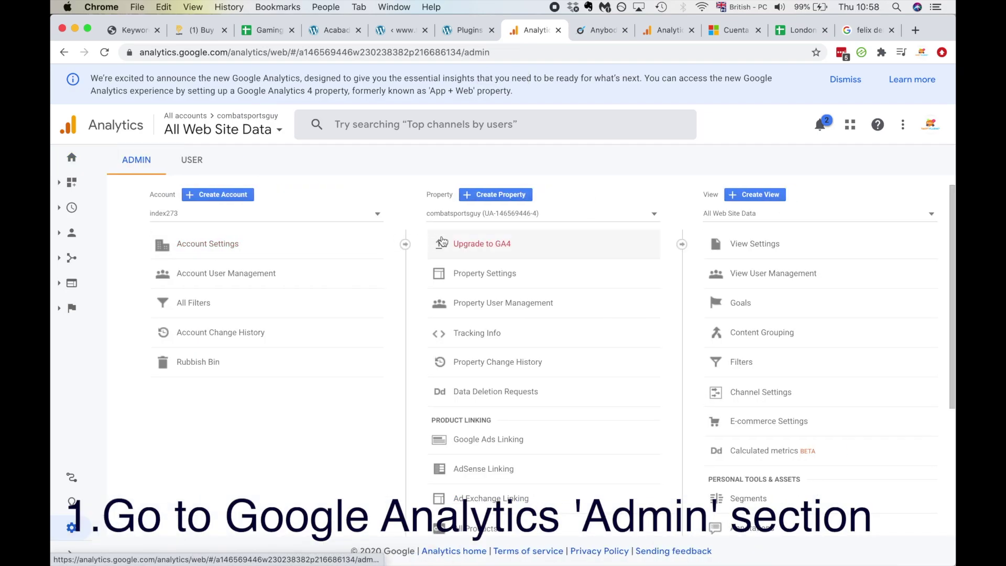
{"action": "left_click", "coordinate": [490, 245]}
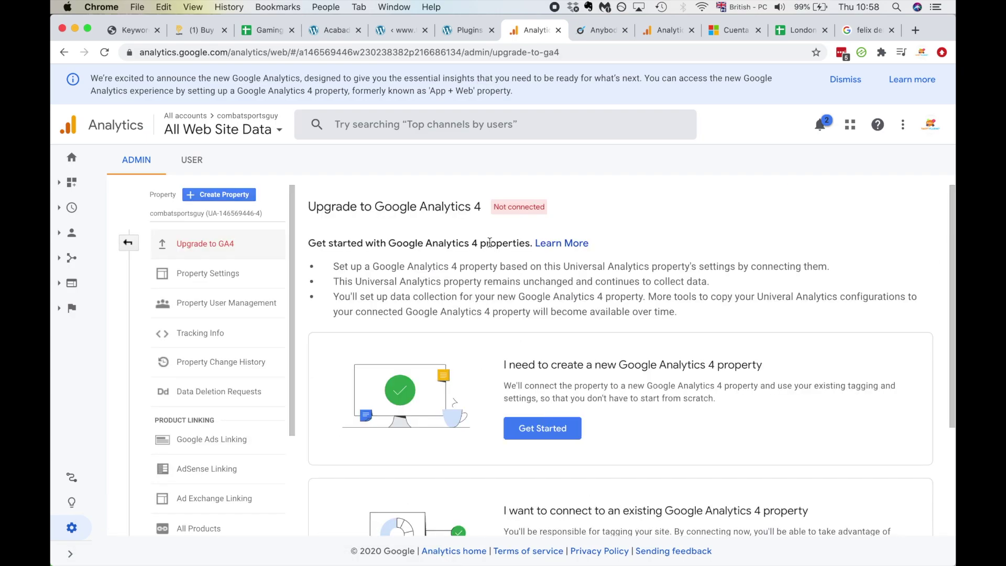
{"action": "scroll", "coordinate": [574, 367], "scroll_direction": "down", "scroll_amount": 3}
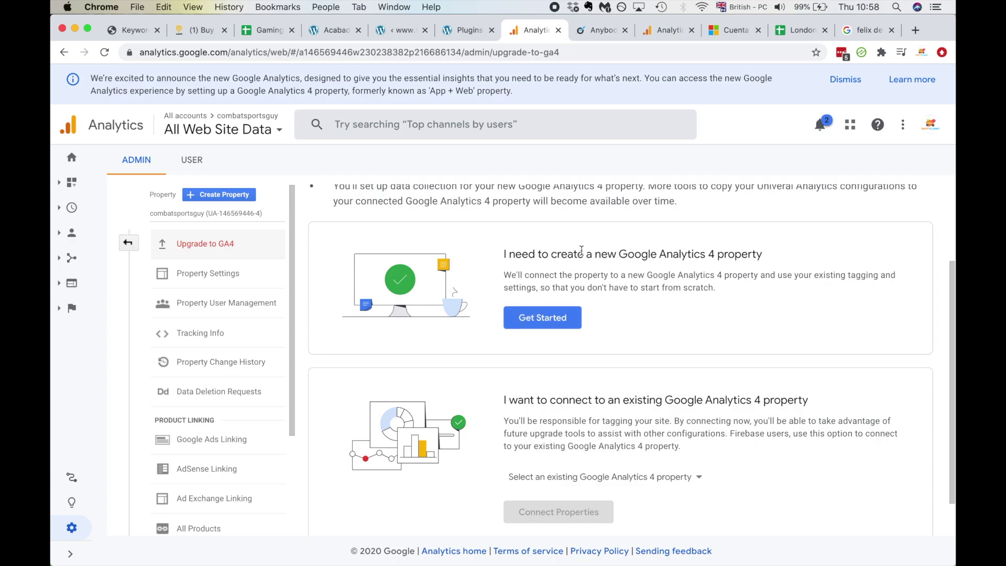
Step: Create a new GA4 property with Get Started and Create Property
{"action": "left_click", "coordinate": [527, 318]}
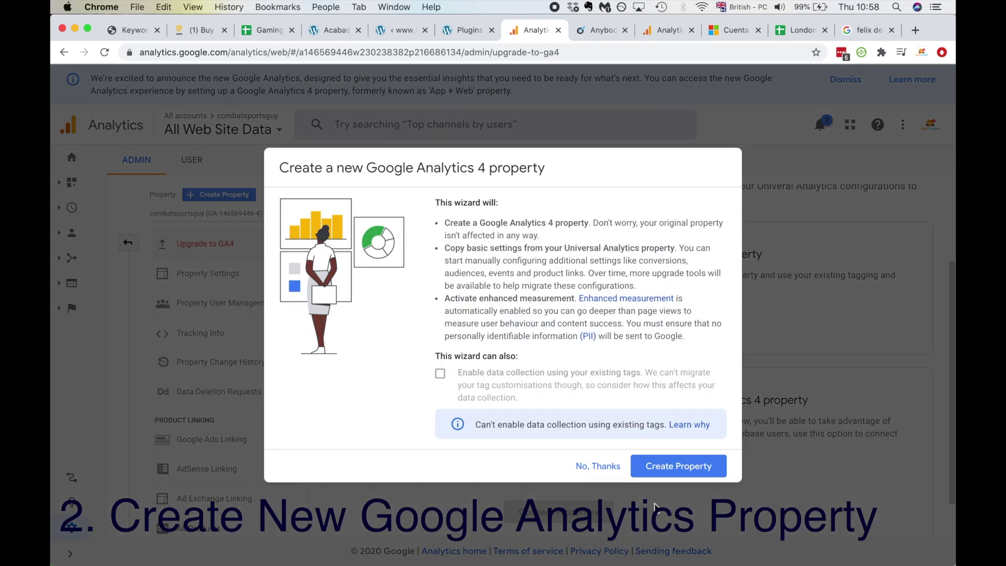
{"action": "left_click", "coordinate": [663, 465]}
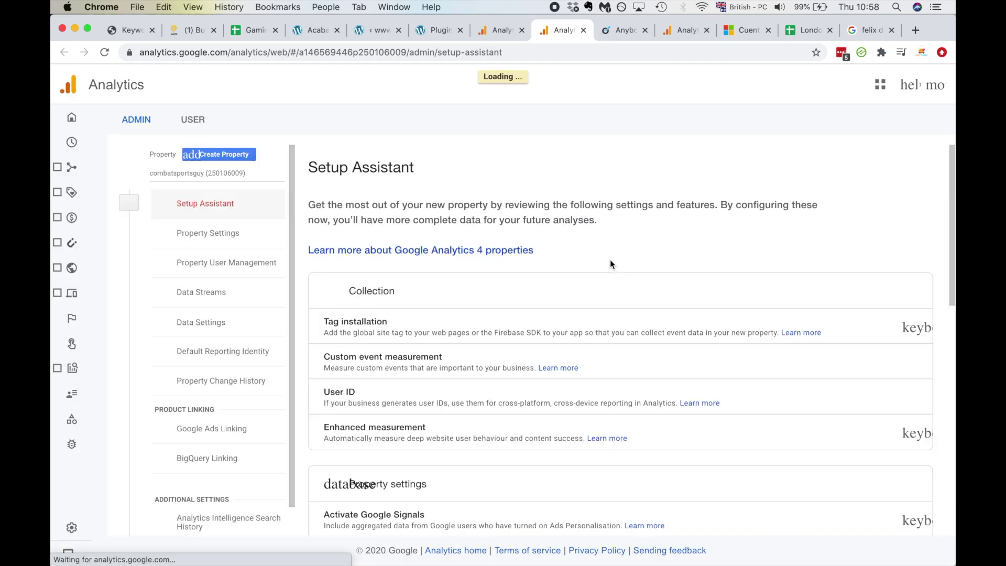
{"action": "scroll", "coordinate": [610, 260], "scroll_direction": "down", "scroll_amount": 3}
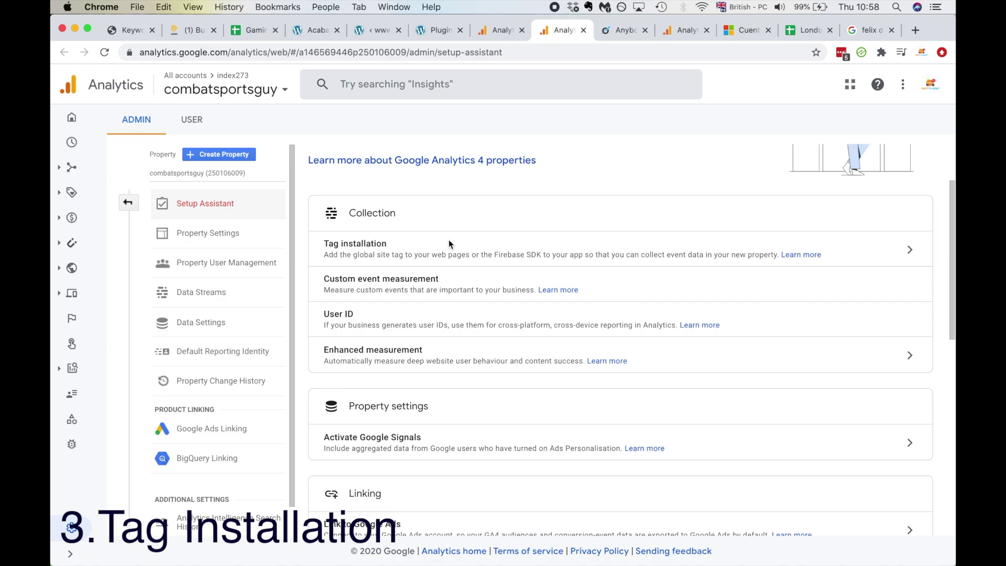
{"action": "left_click", "coordinate": [910, 250]}
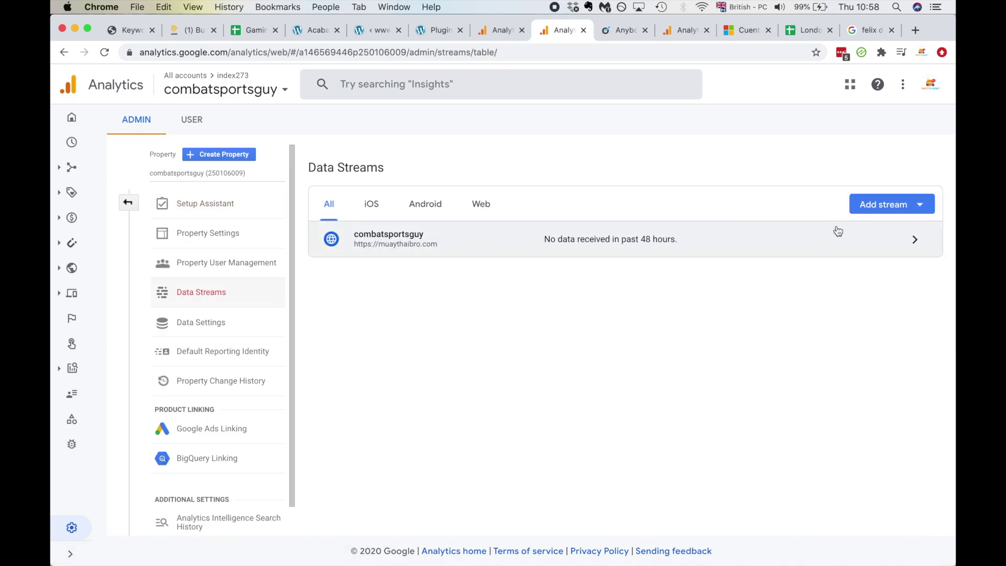
Step: Copy the Global Site Tag (gtag.js) code from the combatsportsguy web stream
{"action": "left_click", "coordinate": [834, 229]}
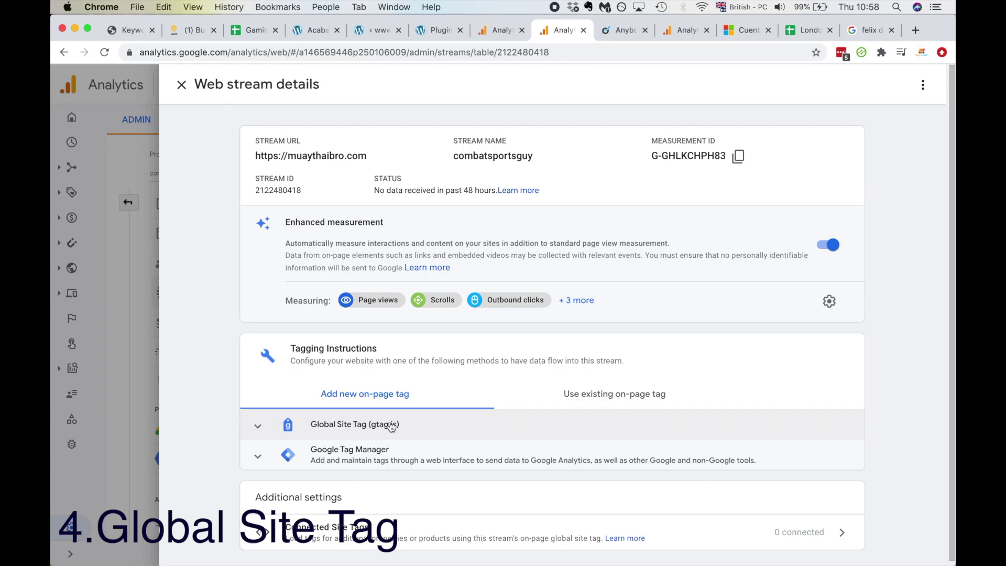
{"action": "left_click", "coordinate": [392, 426]}
{"action": "scroll", "coordinate": [397, 446], "scroll_direction": "down", "scroll_amount": 3}
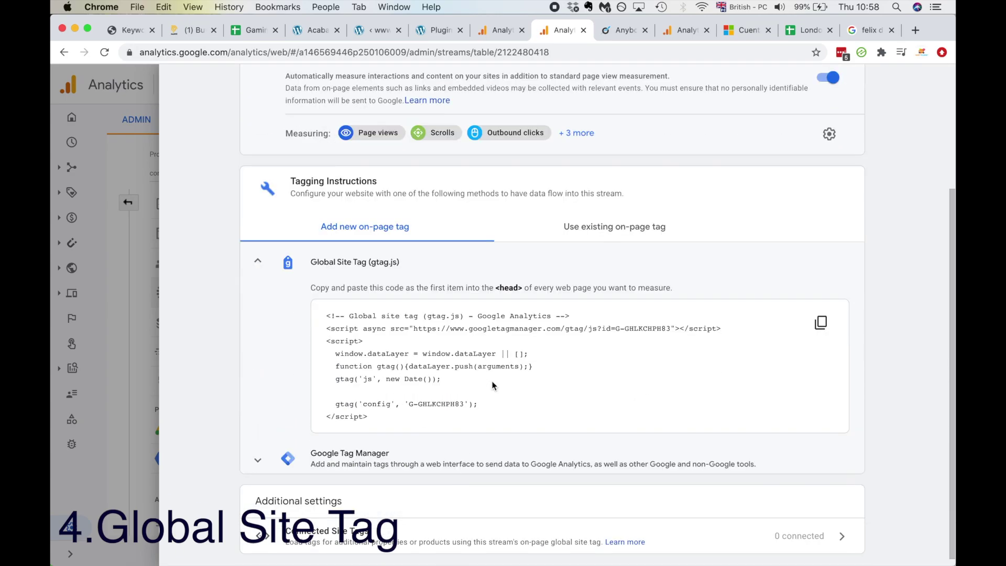
{"action": "left_click", "coordinate": [821, 322]}
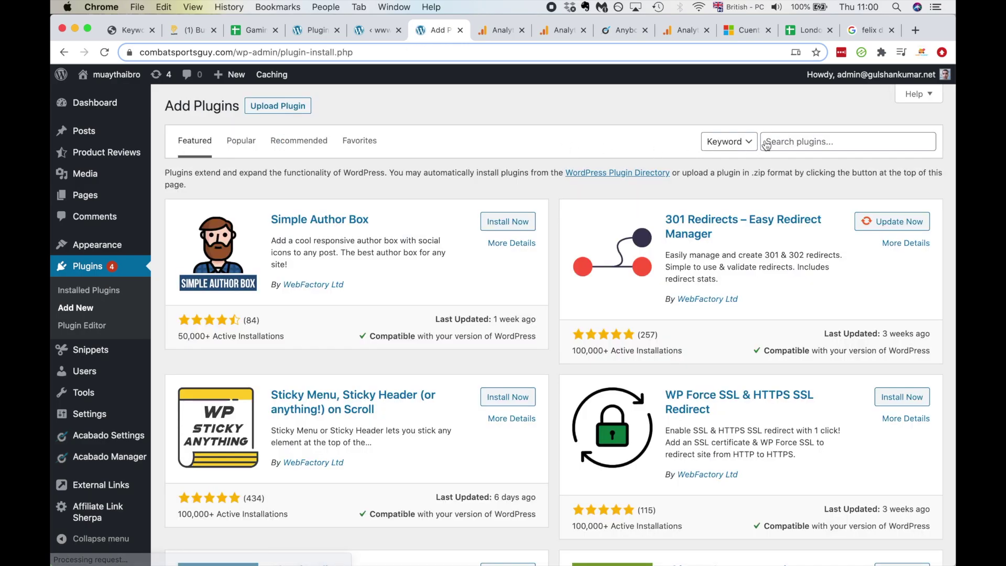
Step: Search plugins for 'hf', then install and activate Header Footer Code Manager
{"action": "left_click", "coordinate": [811, 136]}
{"action": "type", "text": "hfcm"}
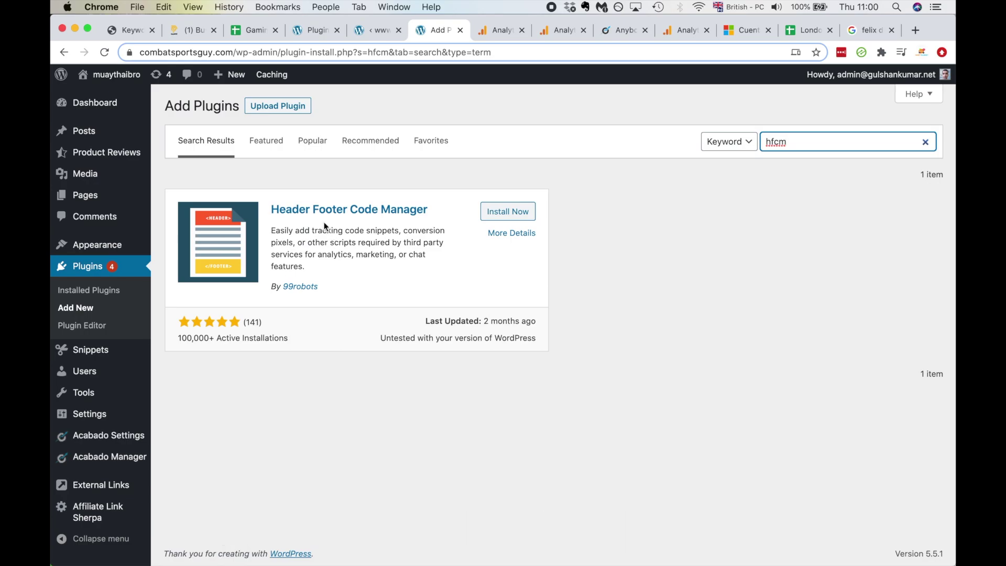
{"action": "left_click", "coordinate": [508, 215]}
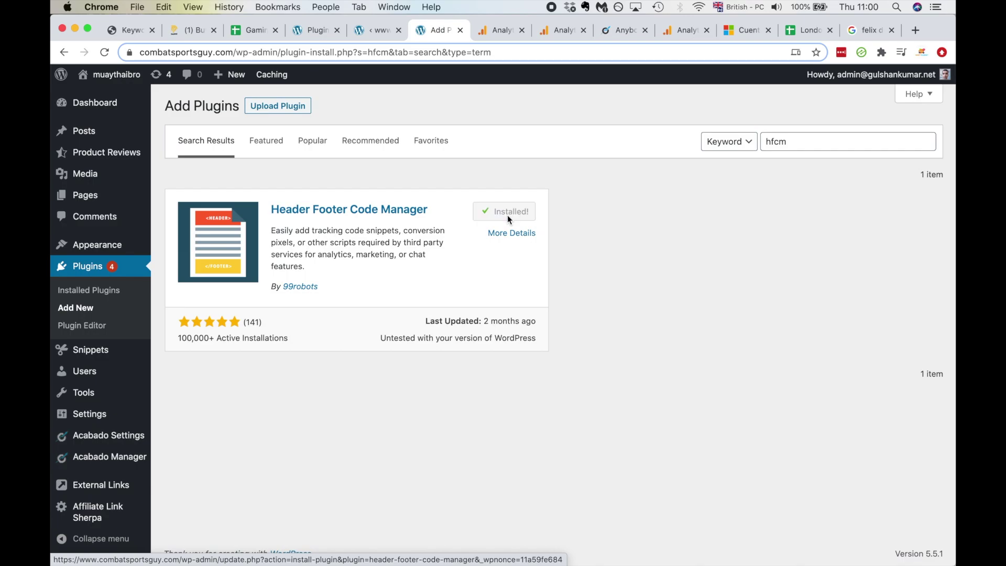
{"action": "left_click", "coordinate": [510, 213]}
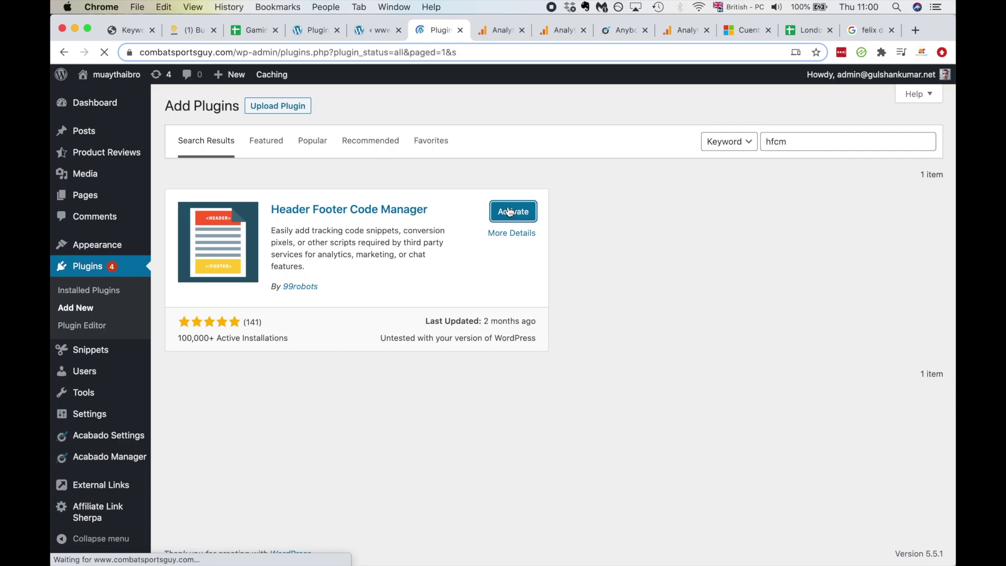
Step: Open Header Footer Code Manager settings and recopy the gtag.js code from Analytics
{"action": "scroll", "coordinate": [301, 349], "scroll_direction": "down", "scroll_amount": 9}
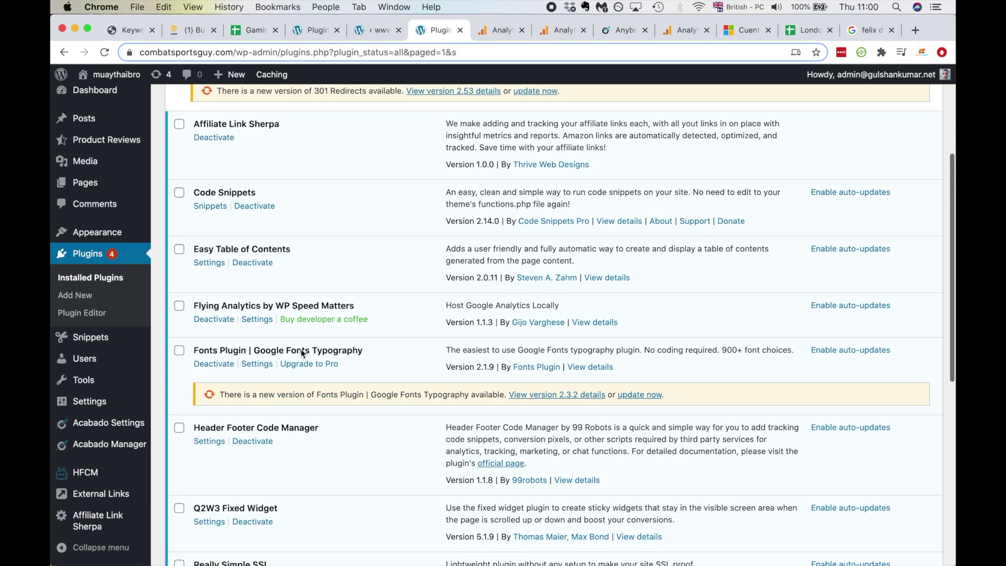
{"action": "left_click", "coordinate": [200, 179]}
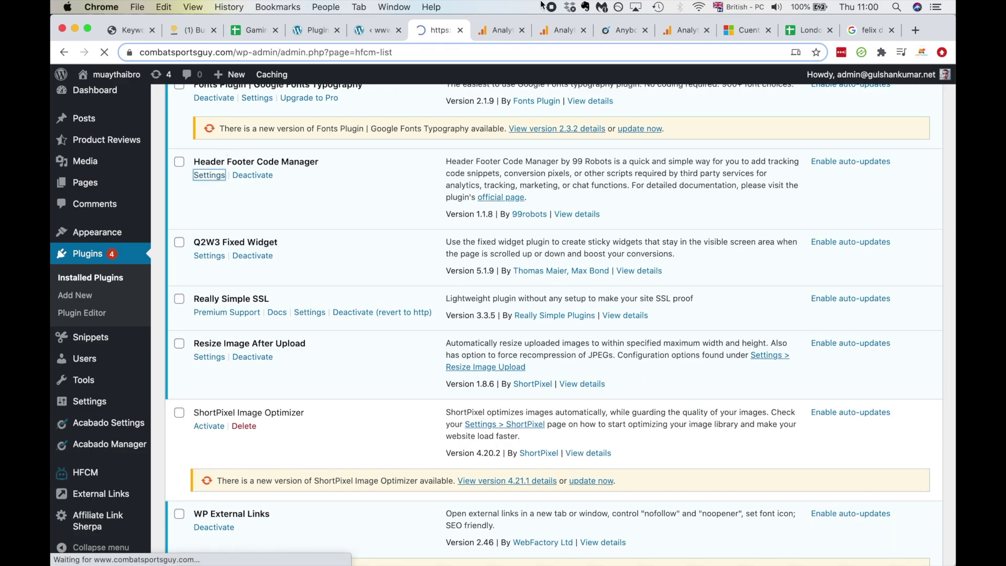
{"action": "left_click", "coordinate": [503, 32]}
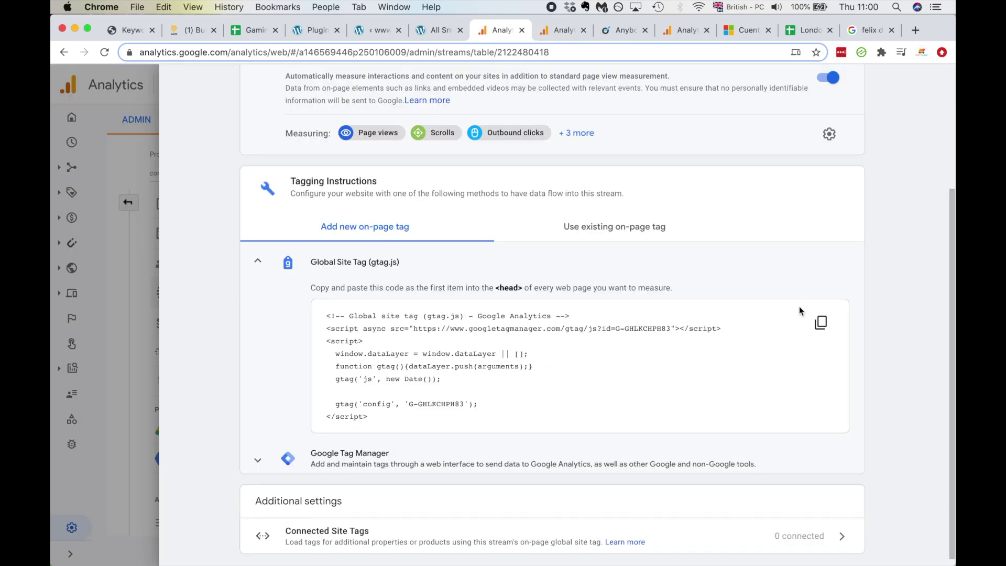
{"action": "left_click", "coordinate": [822, 324]}
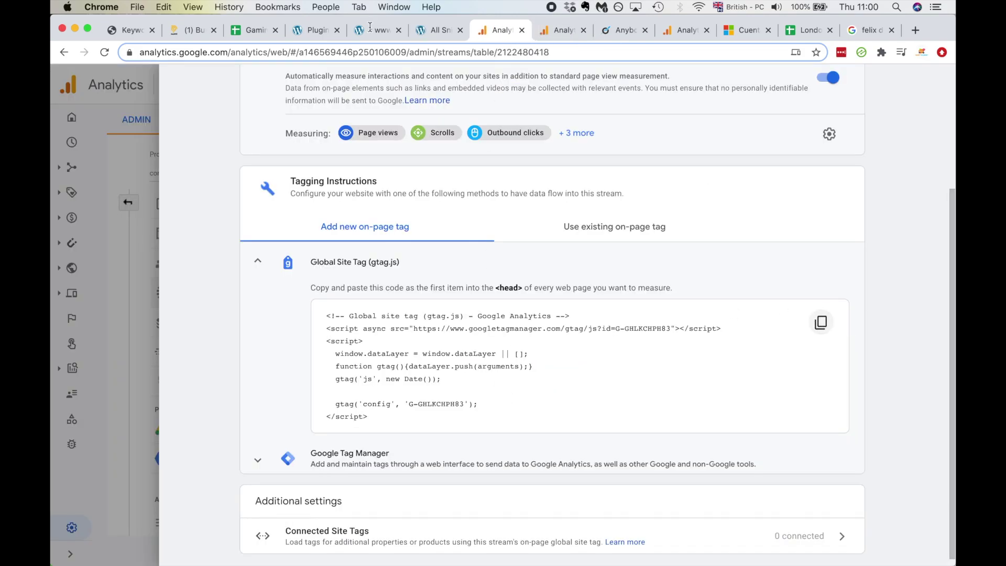
Step: Return to the empty Header Footer Code Manager snippets list
{"action": "left_click", "coordinate": [446, 32]}
{"action": "left_click", "coordinate": [373, 33]}
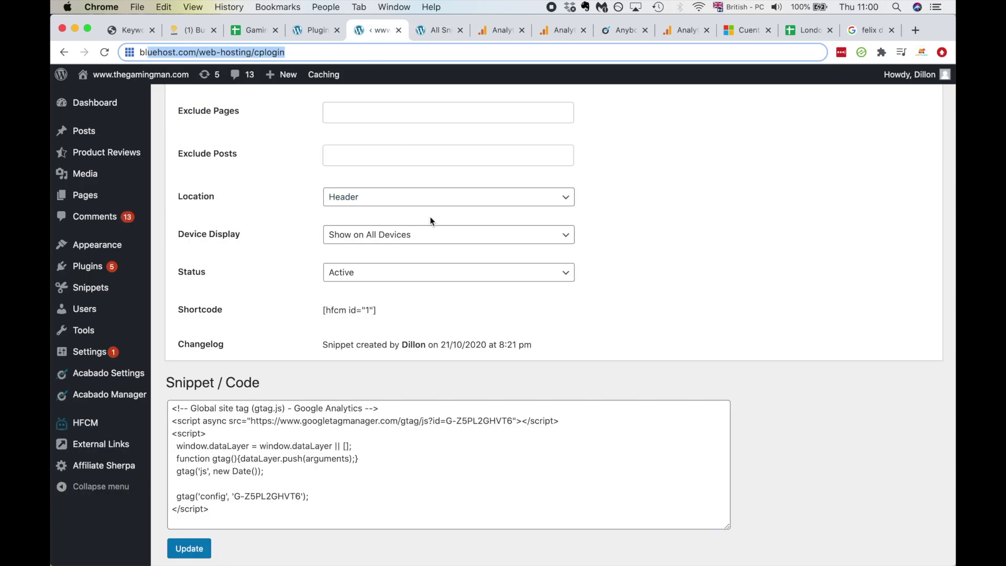
{"action": "scroll", "coordinate": [429, 216], "scroll_direction": "up", "scroll_amount": 4}
{"action": "left_click", "coordinate": [433, 37]}
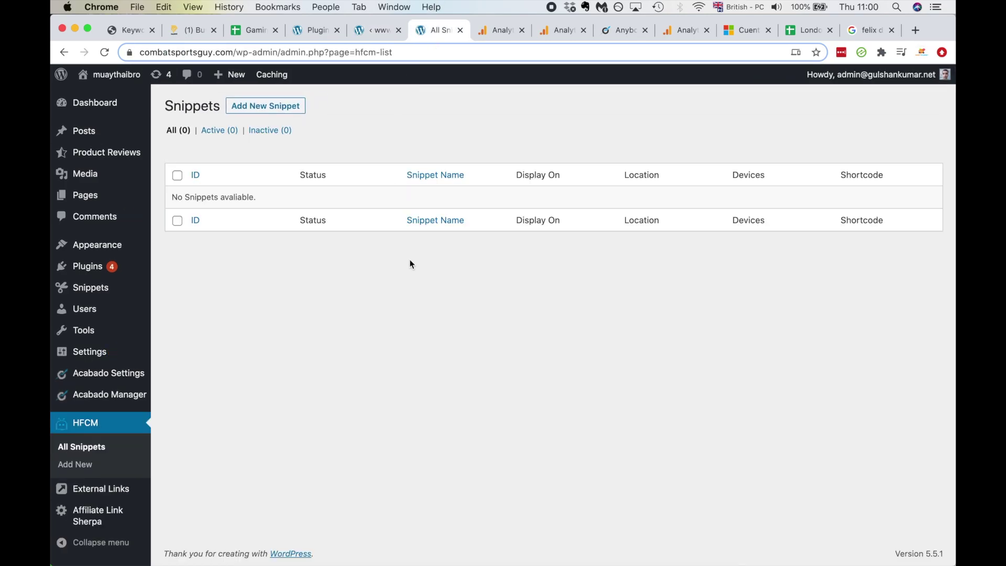
Step: Save a new site-wide header snippet named GA4 containing the pasted gtag.js code
{"action": "left_click", "coordinate": [254, 108]}
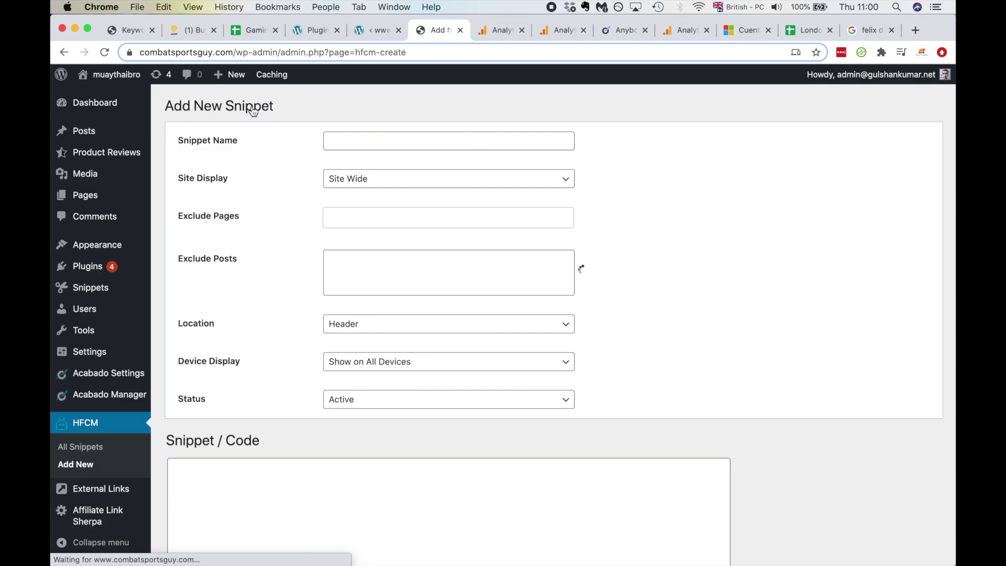
{"action": "left_click", "coordinate": [355, 140]}
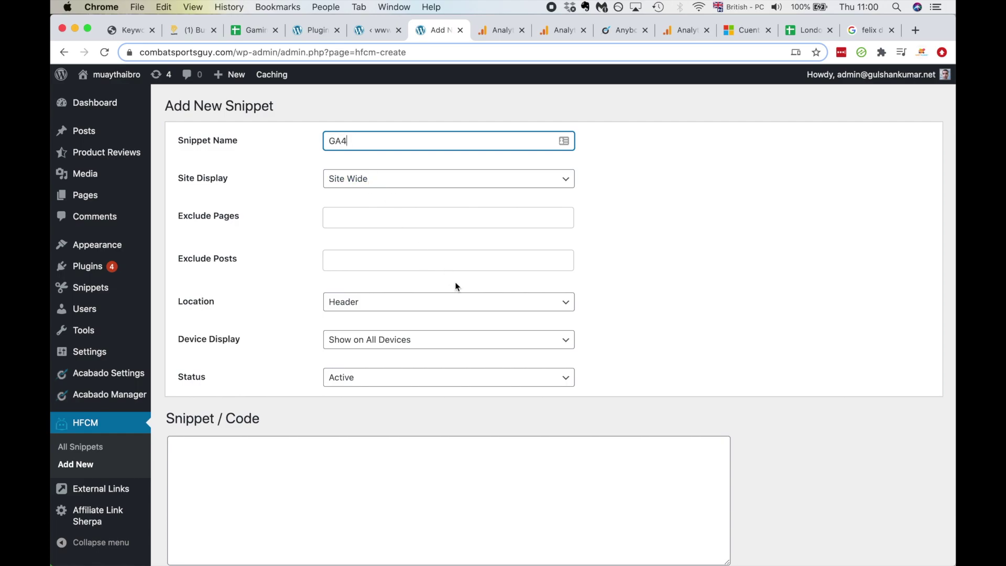
{"action": "scroll", "coordinate": [456, 287], "scroll_direction": "down", "scroll_amount": 2}
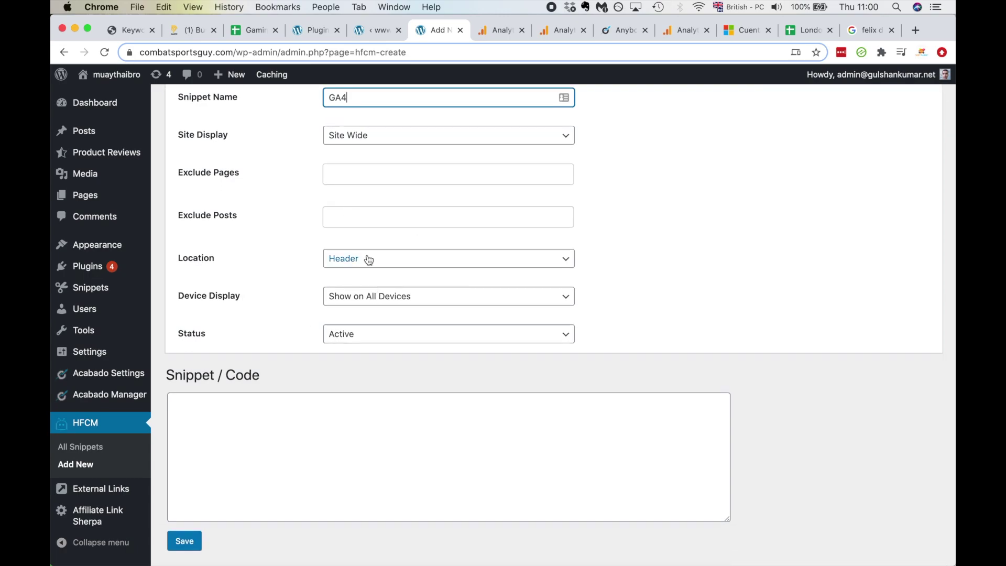
{"action": "left_click", "coordinate": [280, 439]}
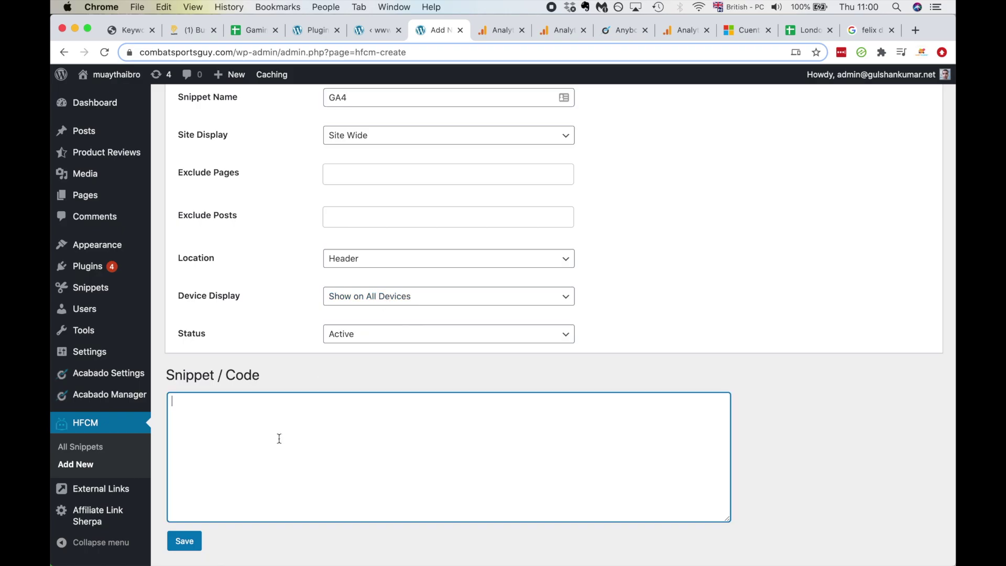
{"action": "key", "text": "super+v"}
{"action": "left_click", "coordinate": [178, 545]}
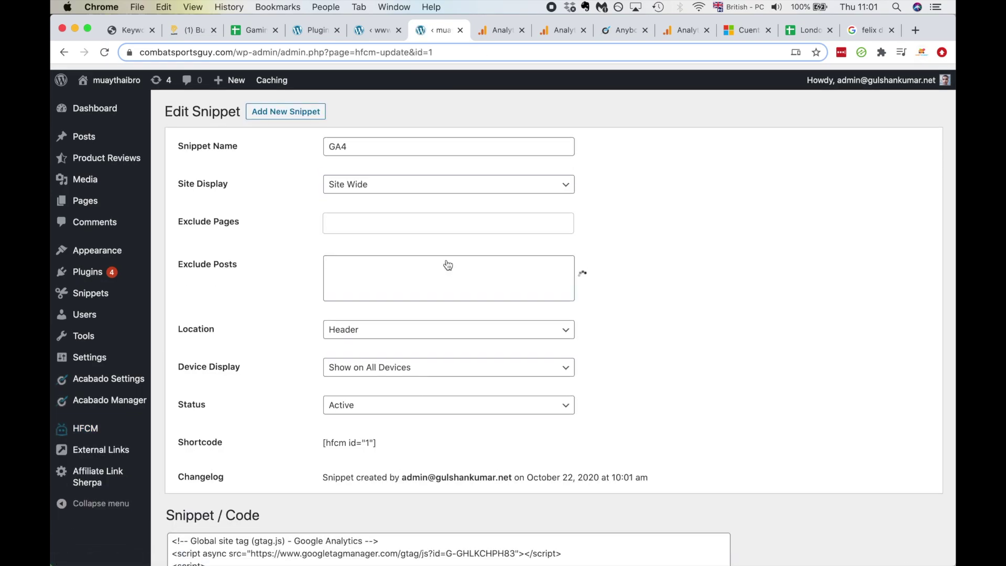
Step: Purge all site cache from the admin bar's Caching menu
{"action": "mouse_move", "coordinate": [277, 72]}
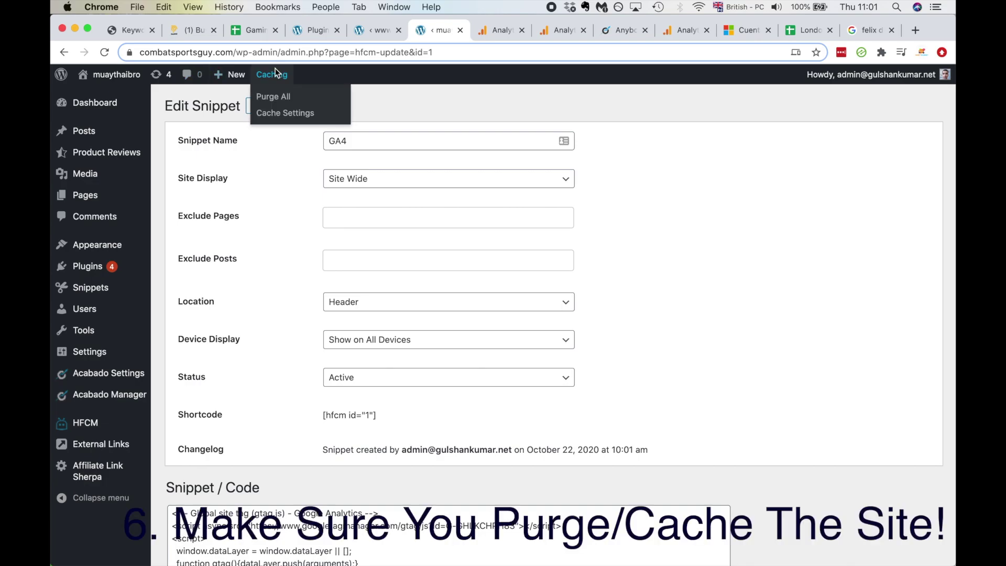
{"action": "left_click", "coordinate": [263, 97]}
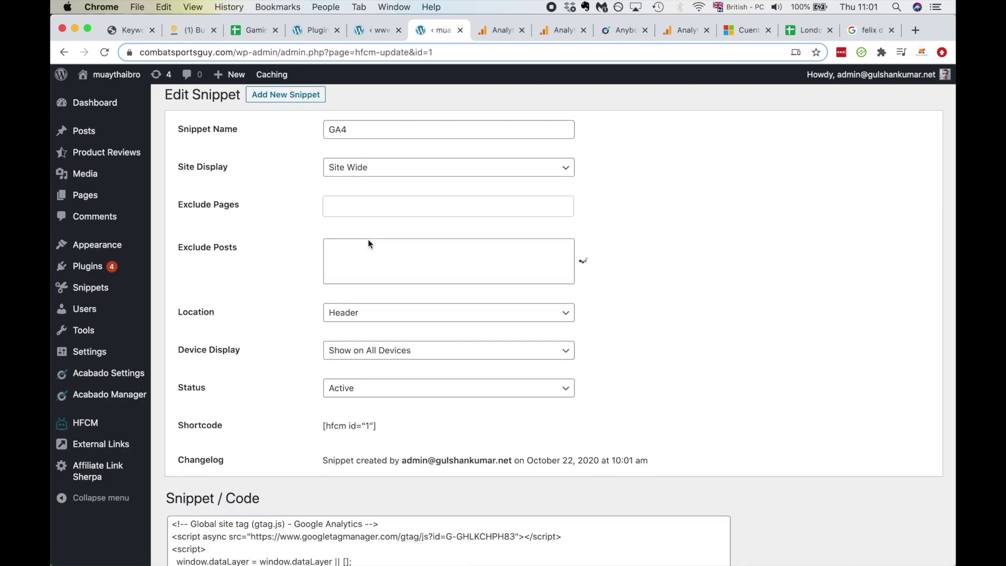
{"action": "scroll", "coordinate": [368, 239], "scroll_direction": "down", "scroll_amount": 5}
Step: Close the web stream details and view the GA4 Home report showing 0 users
{"action": "left_click", "coordinate": [507, 33]}
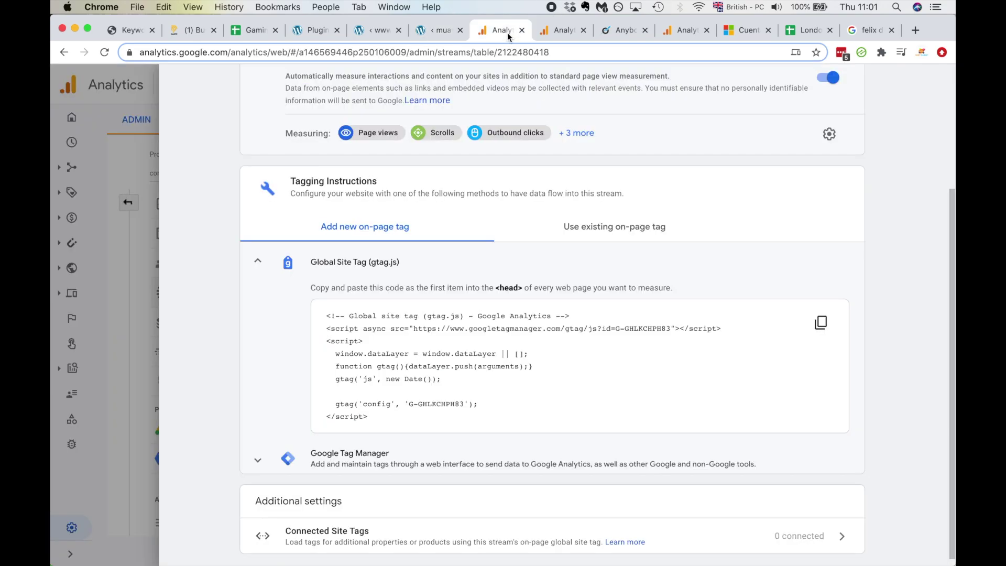
{"action": "left_click", "coordinate": [557, 32]}
{"action": "left_click", "coordinate": [498, 30]}
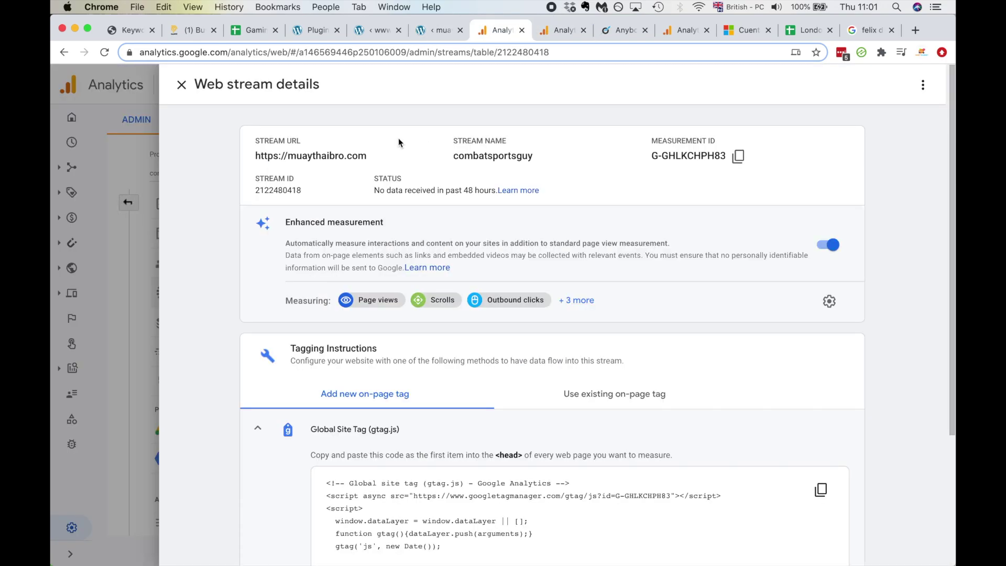
{"action": "left_click", "coordinate": [197, 81]}
{"action": "left_click", "coordinate": [79, 120]}
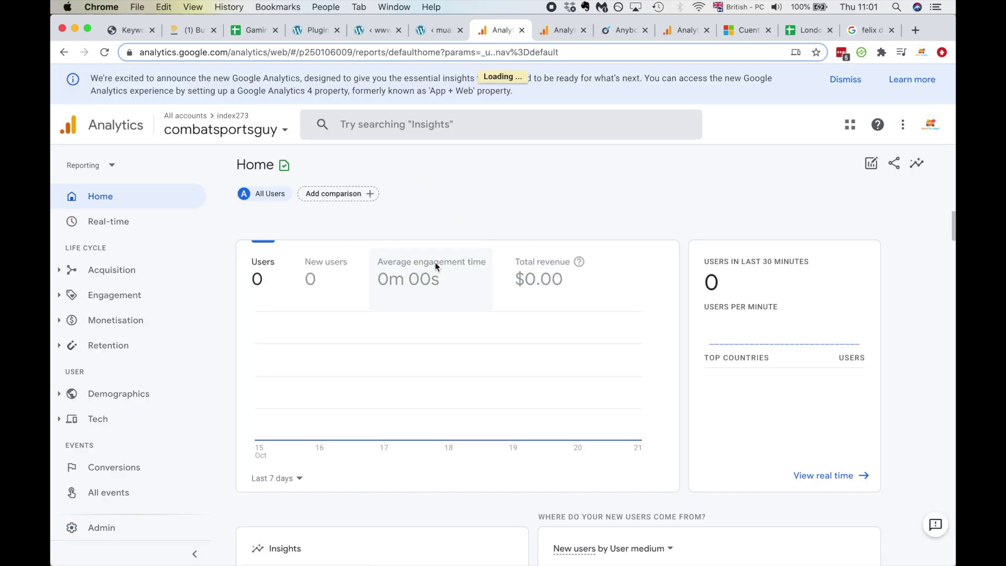
{"action": "scroll", "coordinate": [435, 265], "scroll_direction": "down", "scroll_amount": 3}
{"action": "scroll", "coordinate": [435, 265], "scroll_direction": "down", "scroll_amount": 3}
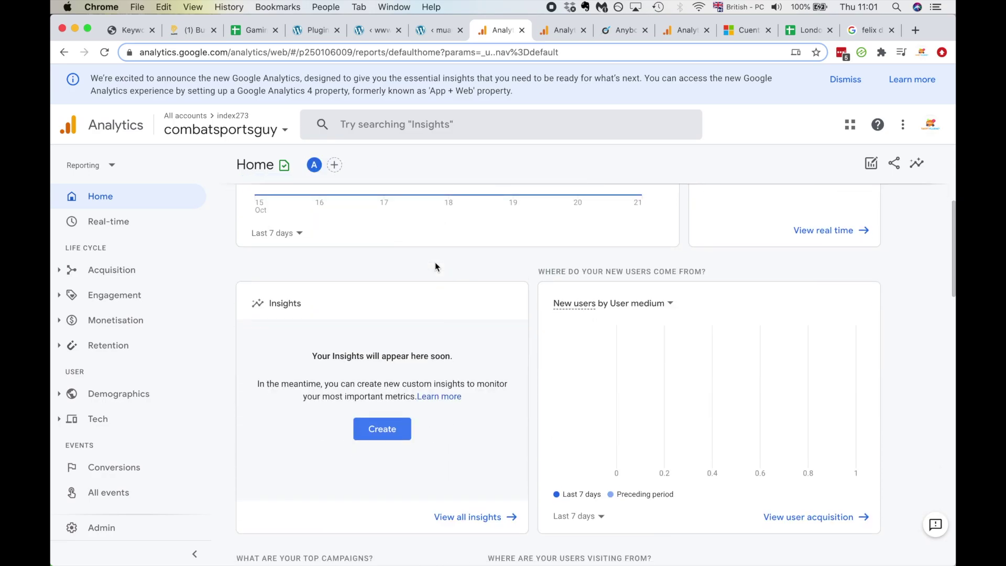
{"action": "scroll", "coordinate": [435, 265], "scroll_direction": "up", "scroll_amount": 5}
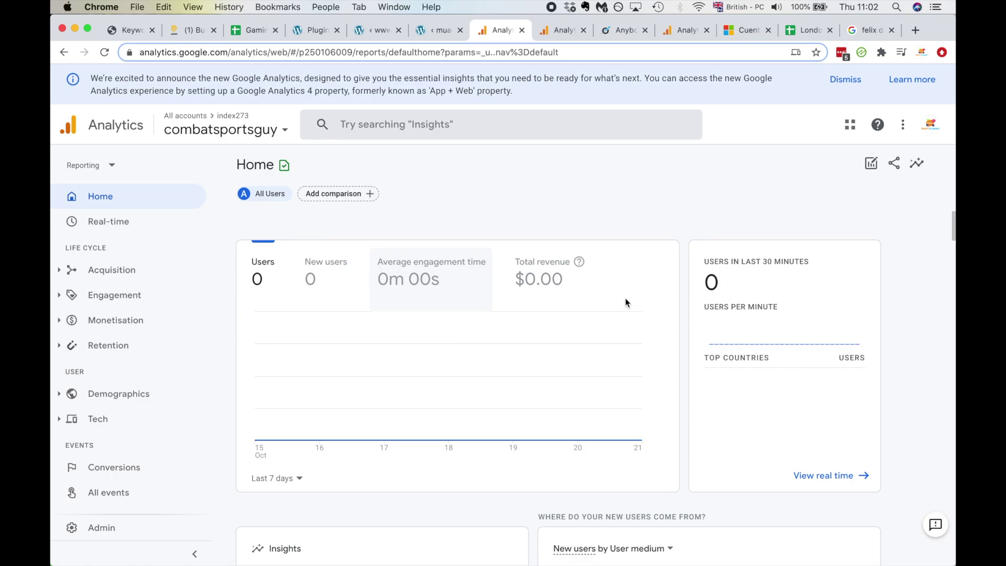
Step: Load combatsportsguy.com in the other browser tab
{"action": "left_click", "coordinate": [560, 36]}
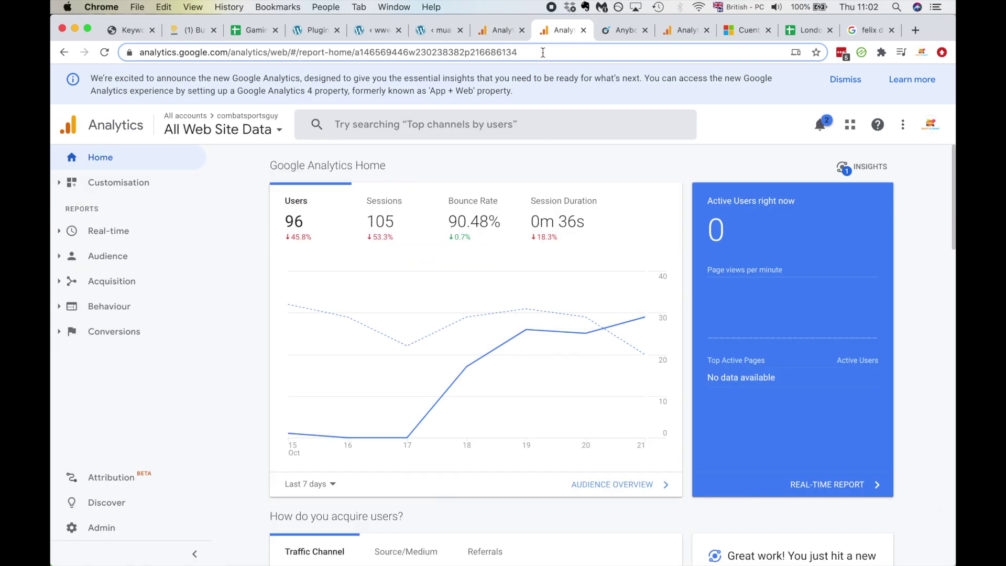
{"action": "left_click", "coordinate": [542, 53]}
{"action": "type", "text": "COM"}
{"action": "key", "text": "Return"}
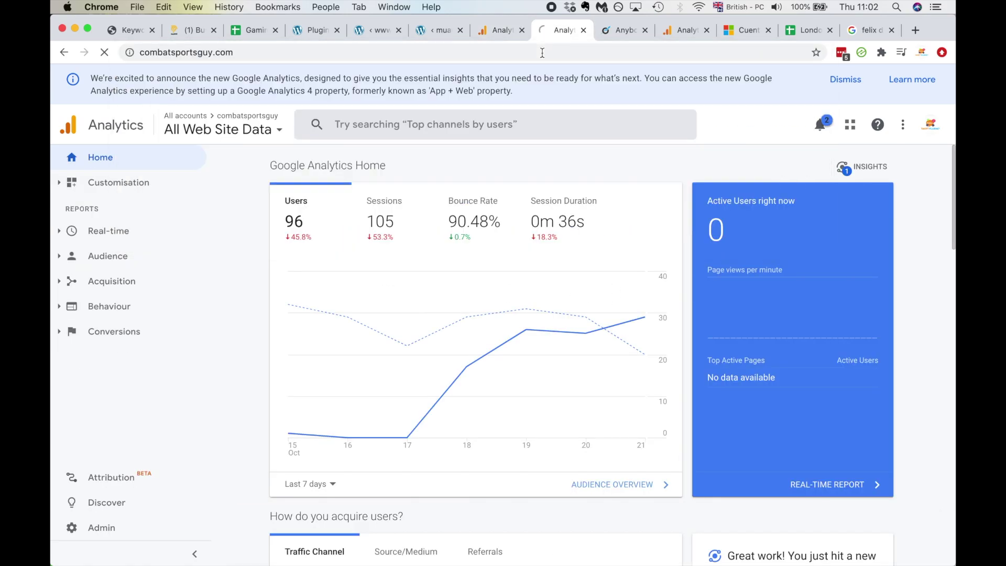
Step: Switch to the other combatsportsguy property's All Web Site Data view and review its Home report
{"action": "left_click", "coordinate": [492, 32]}
{"action": "left_click", "coordinate": [267, 127]}
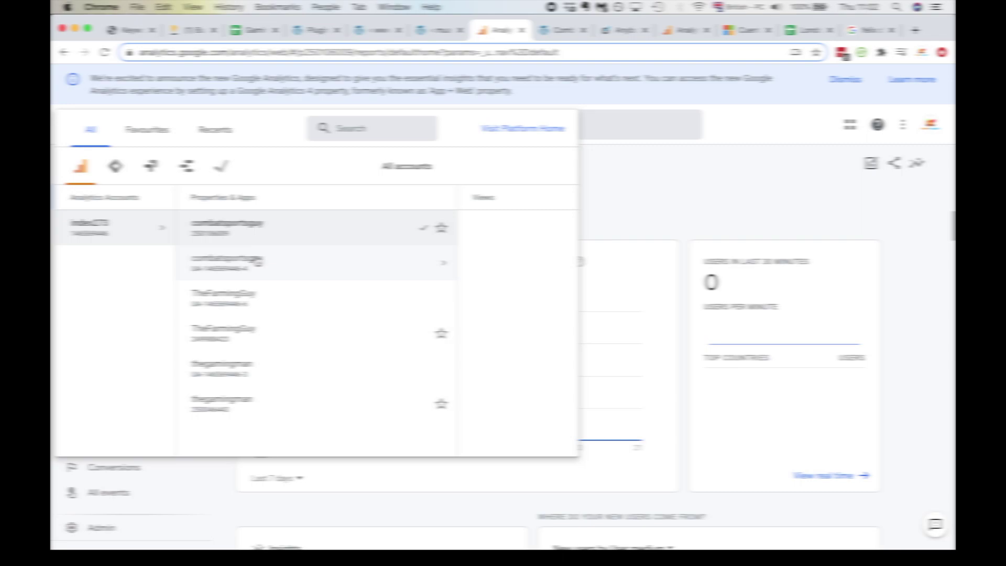
{"action": "left_click", "coordinate": [259, 262]}
{"action": "left_click", "coordinate": [488, 239]}
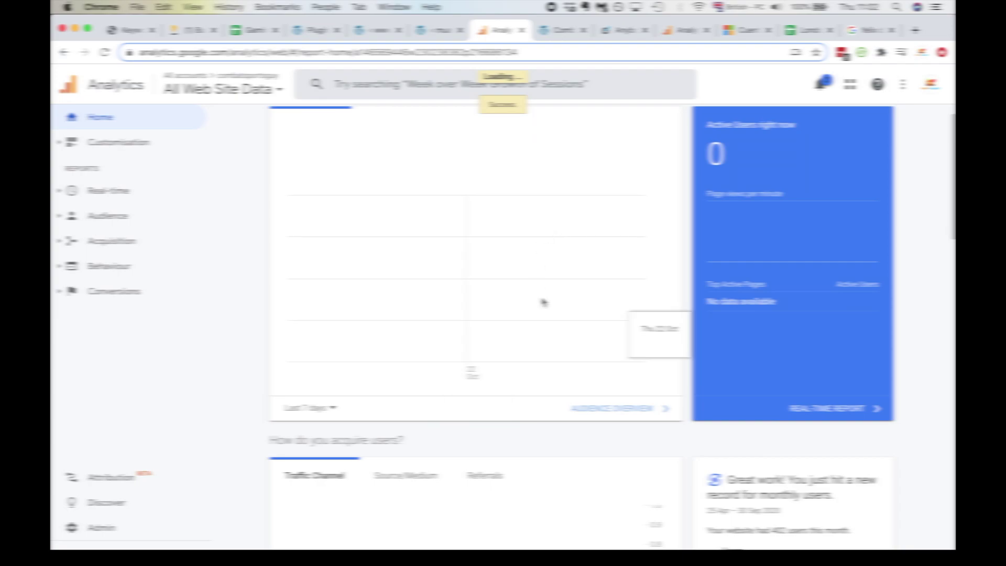
{"action": "scroll", "coordinate": [516, 210], "scroll_direction": "down", "scroll_amount": 4}
{"action": "scroll", "coordinate": [522, 227], "scroll_direction": "down", "scroll_amount": 5}
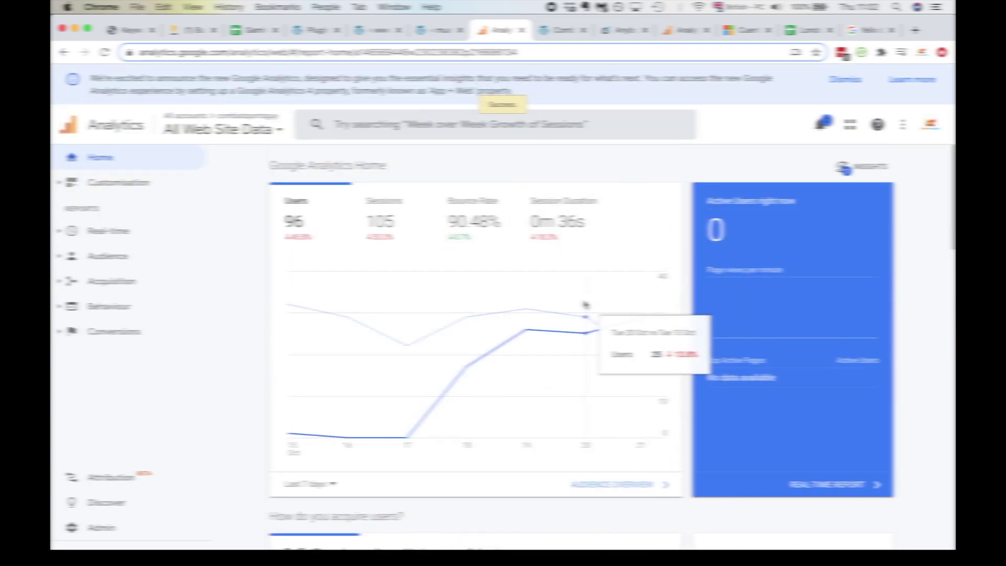
{"action": "scroll", "coordinate": [586, 305], "scroll_direction": "down", "scroll_amount": 1}
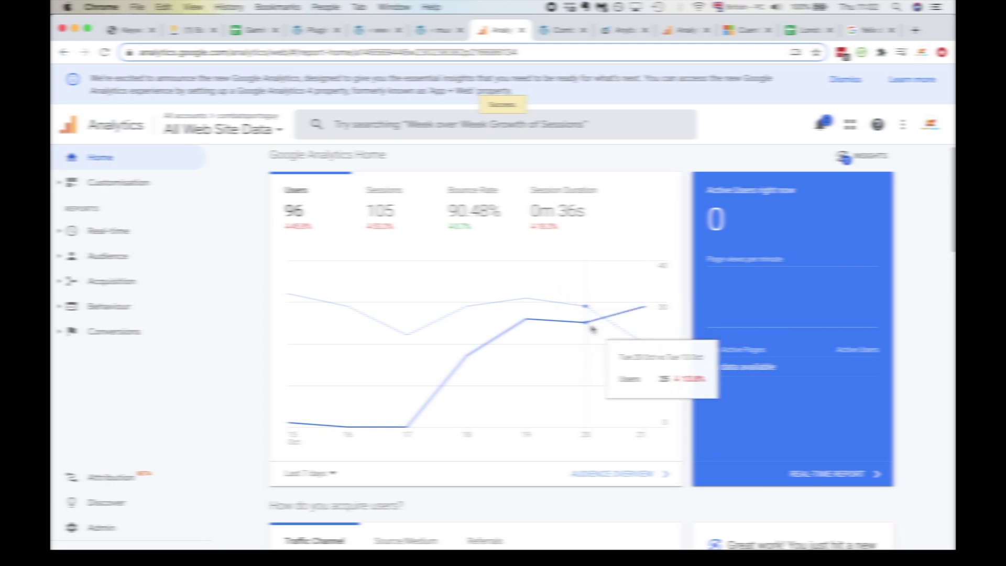
{"action": "scroll", "coordinate": [667, 291], "scroll_direction": "down", "scroll_amount": 3}
{"action": "scroll", "coordinate": [666, 291], "scroll_direction": "up", "scroll_amount": 3}
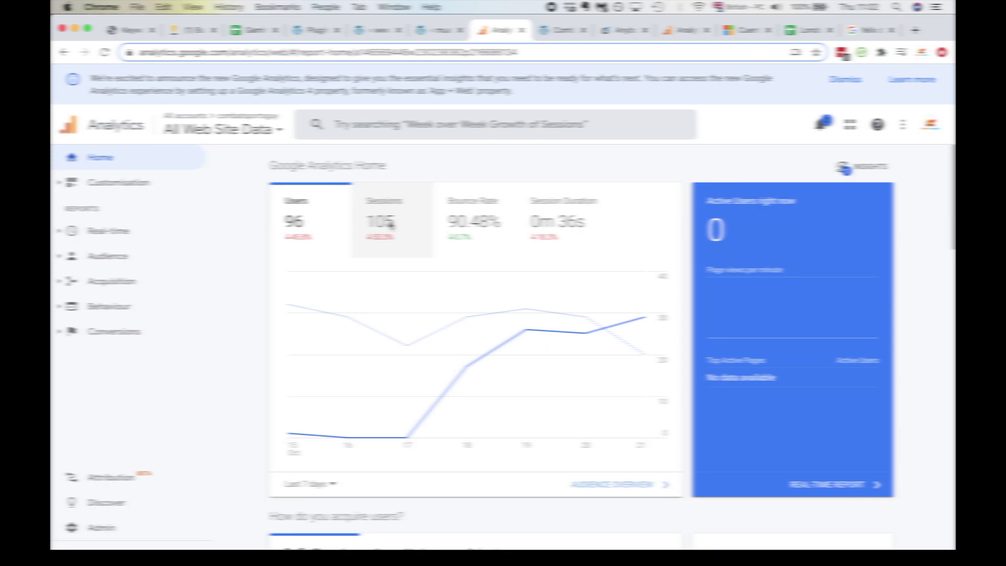
{"action": "scroll", "coordinate": [722, 353], "scroll_direction": "down", "scroll_amount": 6}
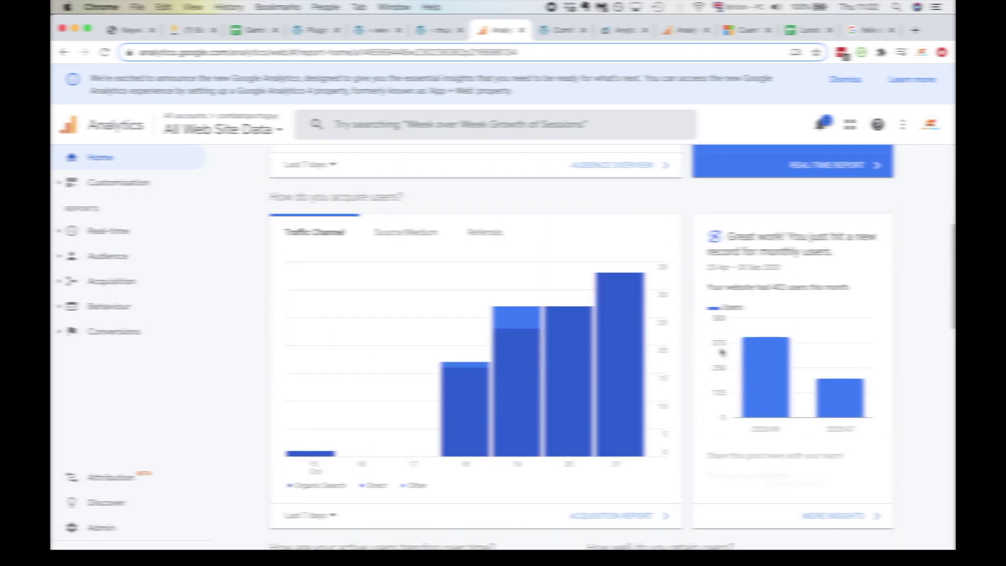